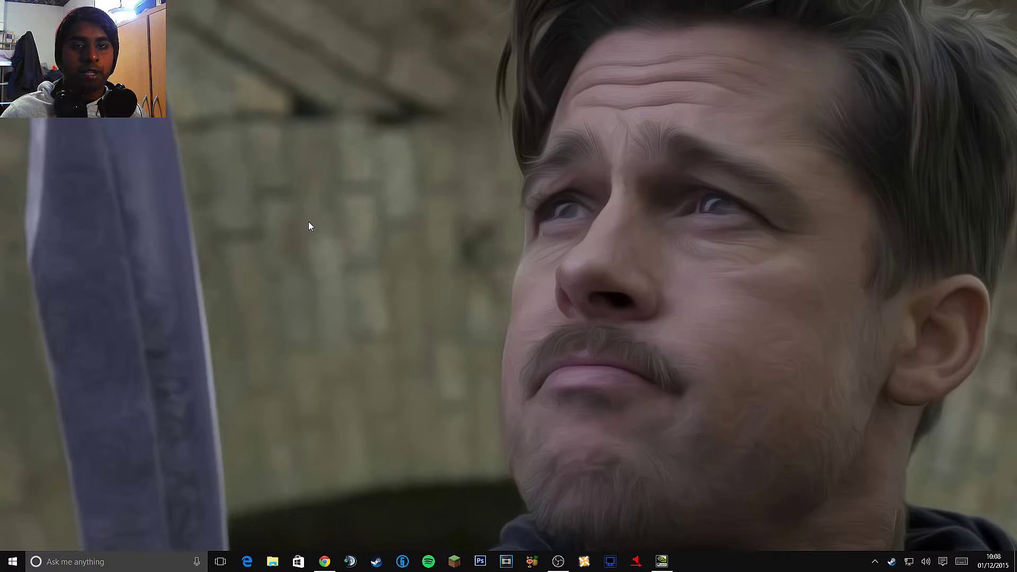
Step: Bring up the Fallout 4 FPS and V-Sync Fix mod page in Chrome and show its Files list
left_click(324, 562)
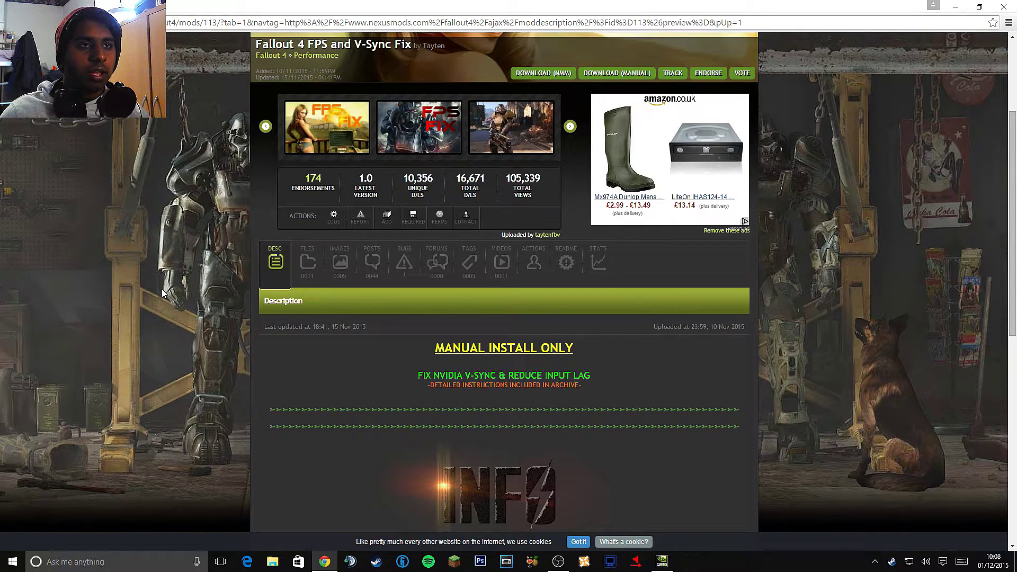
scroll(163, 293, "up", 1)
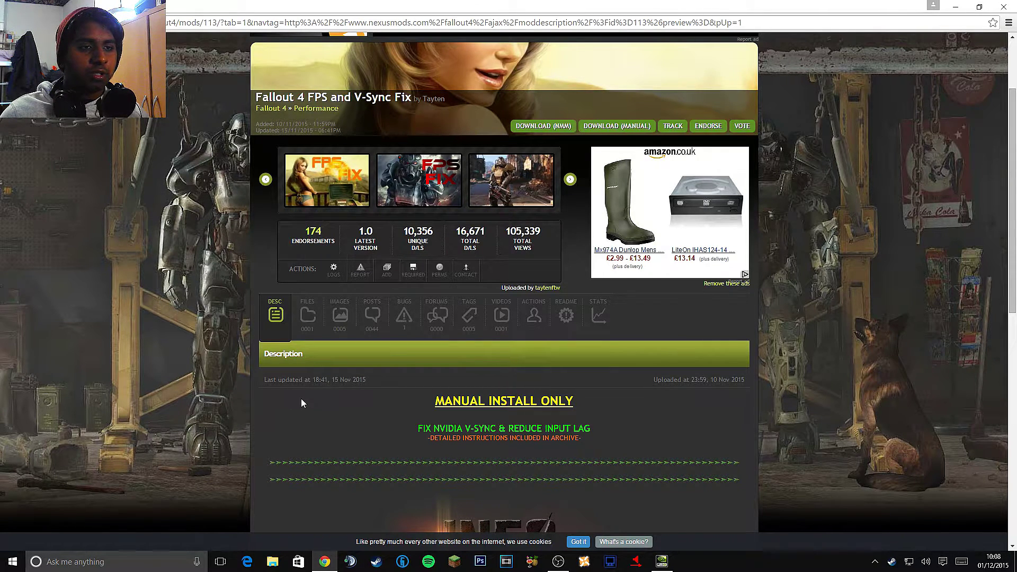
left_click(307, 320)
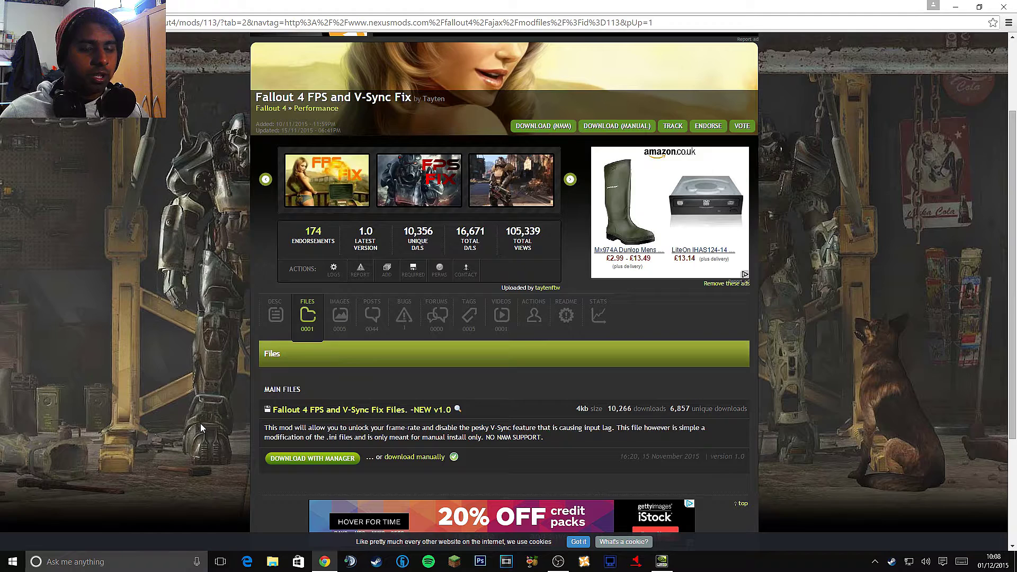
scroll(194, 403, "down", 1)
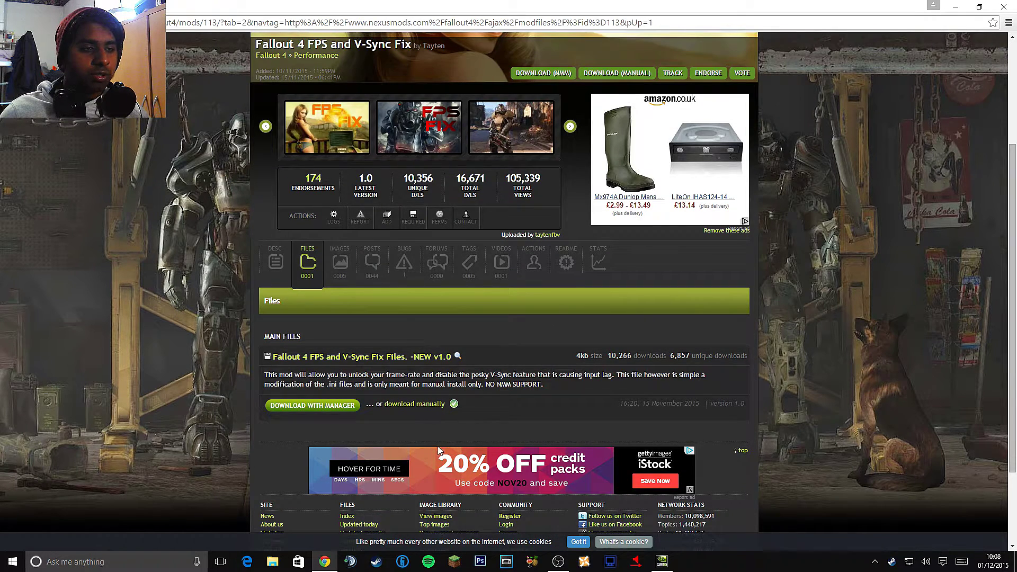
scroll(437, 446, "down", 2)
scroll(267, 385, "up", 1)
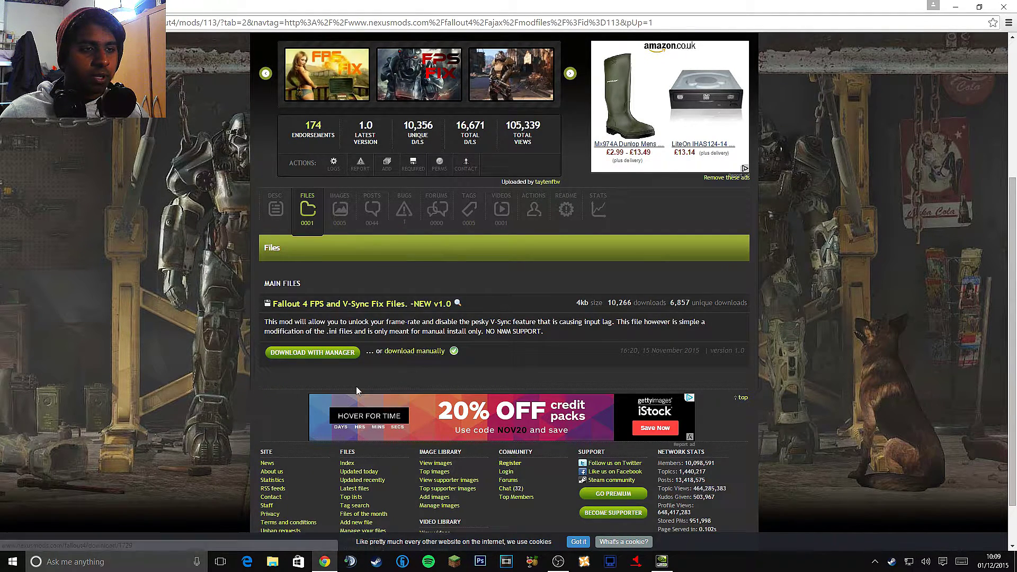
Step: Download the fix files archive manually and dismiss the downloading notice
left_click_drag(484, 331, 541, 331)
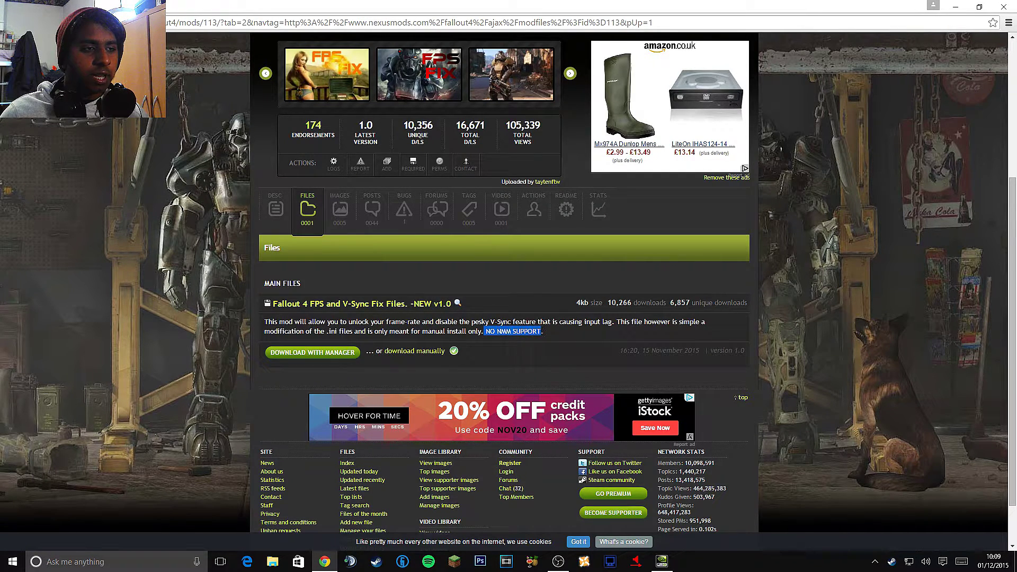
left_click(377, 376)
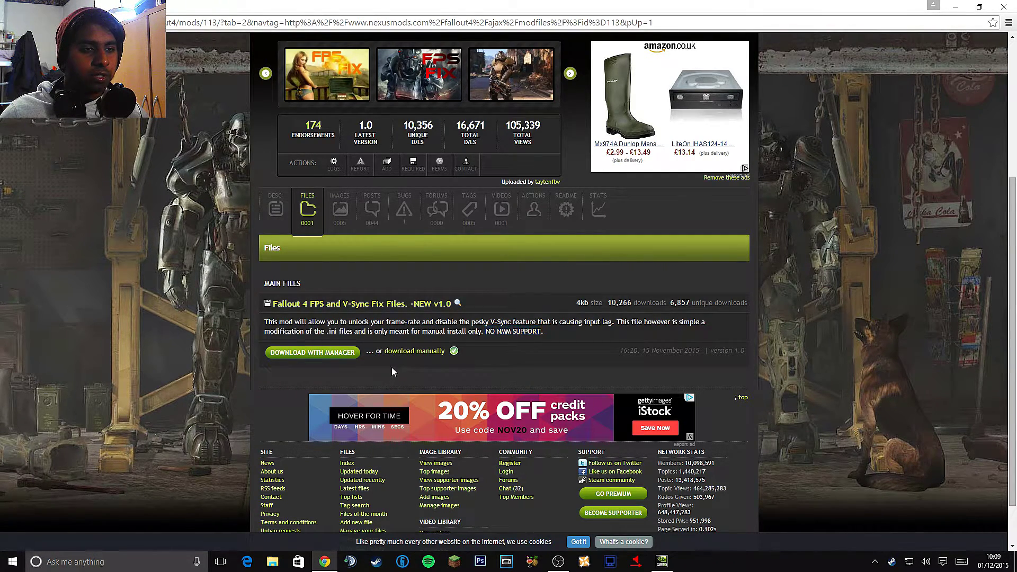
left_click(419, 352)
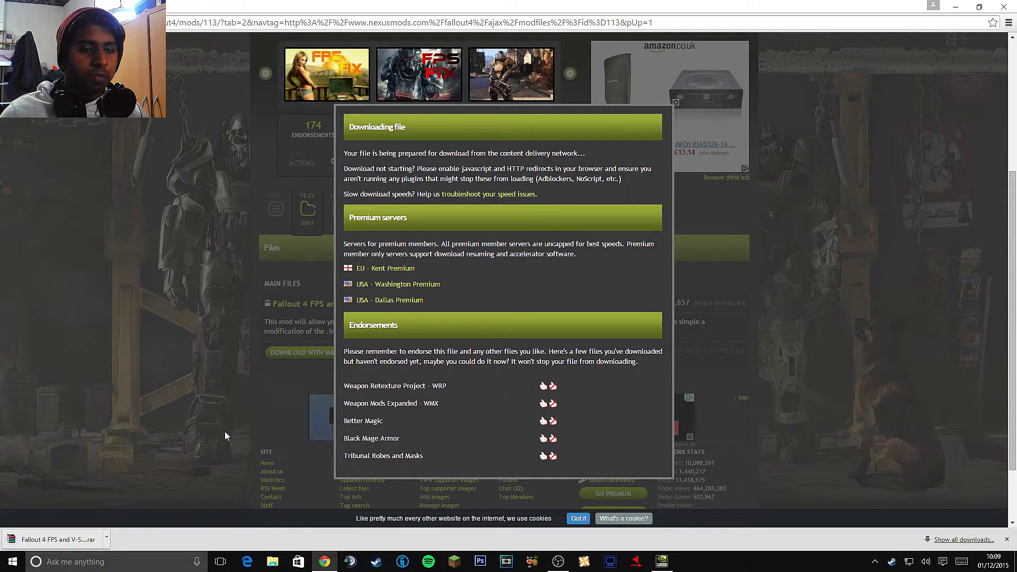
left_click(676, 103)
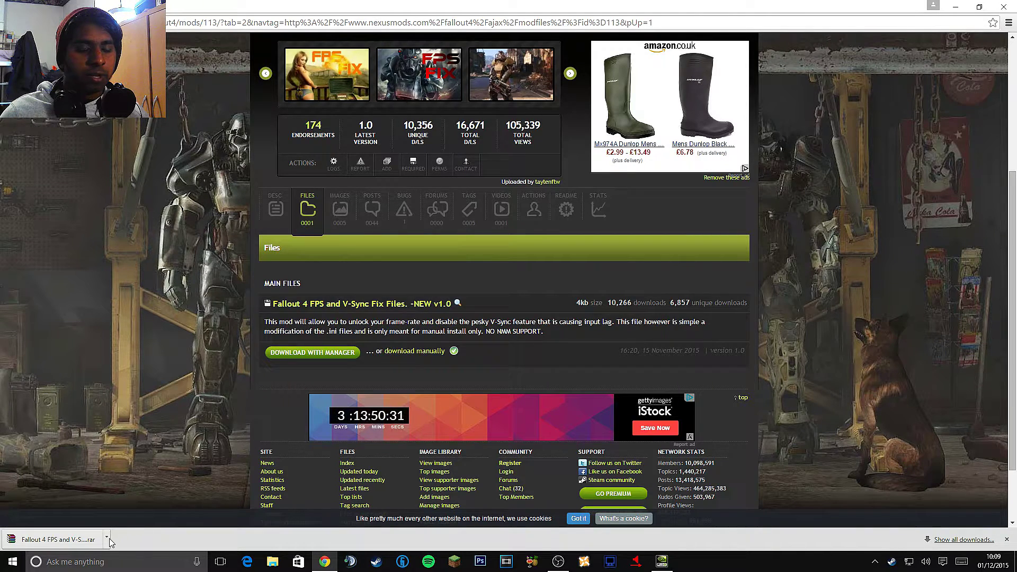
Step: Drag the Fallout 4 FPS and V-Sync Fix Files .rar from Downloads onto the desktop and close Downloads
left_click(107, 539)
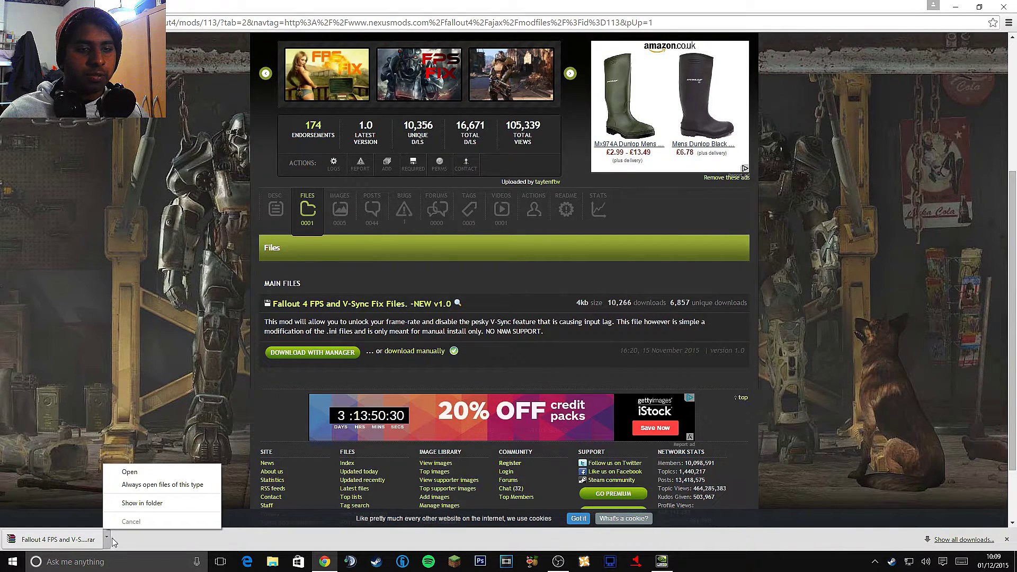
left_click(122, 505)
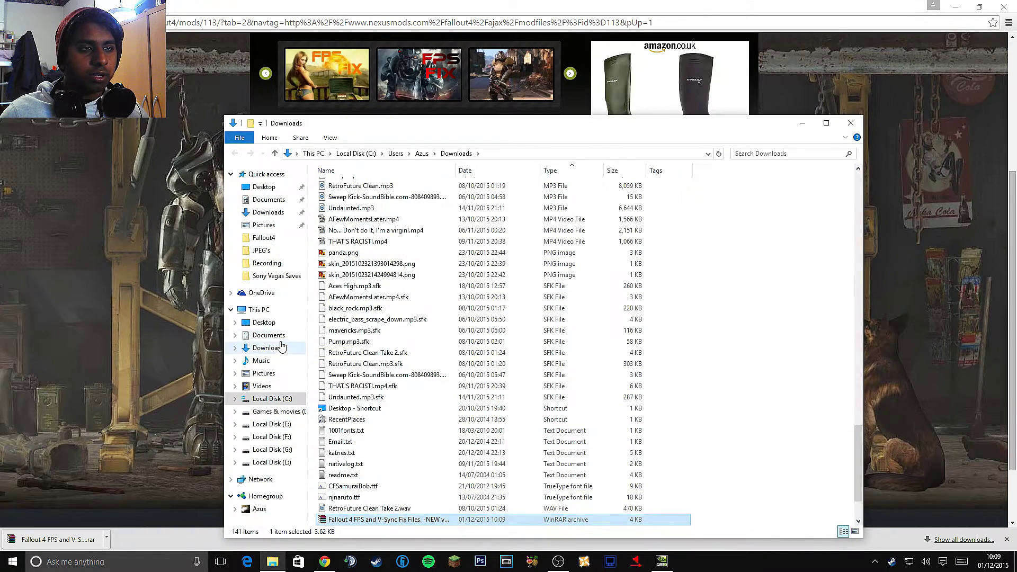
left_click_drag(467, 132, 392, 63)
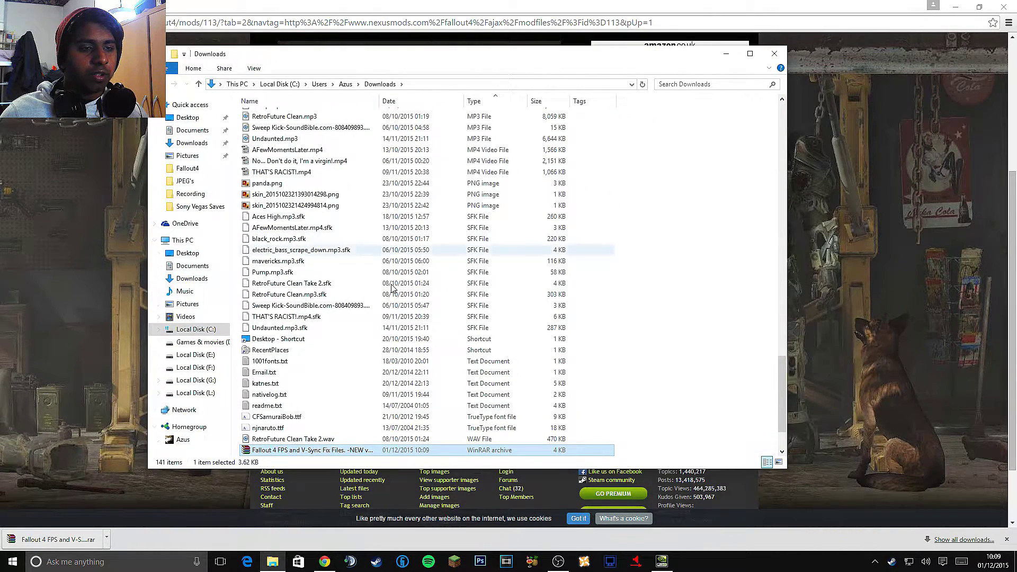
right_click(315, 453)
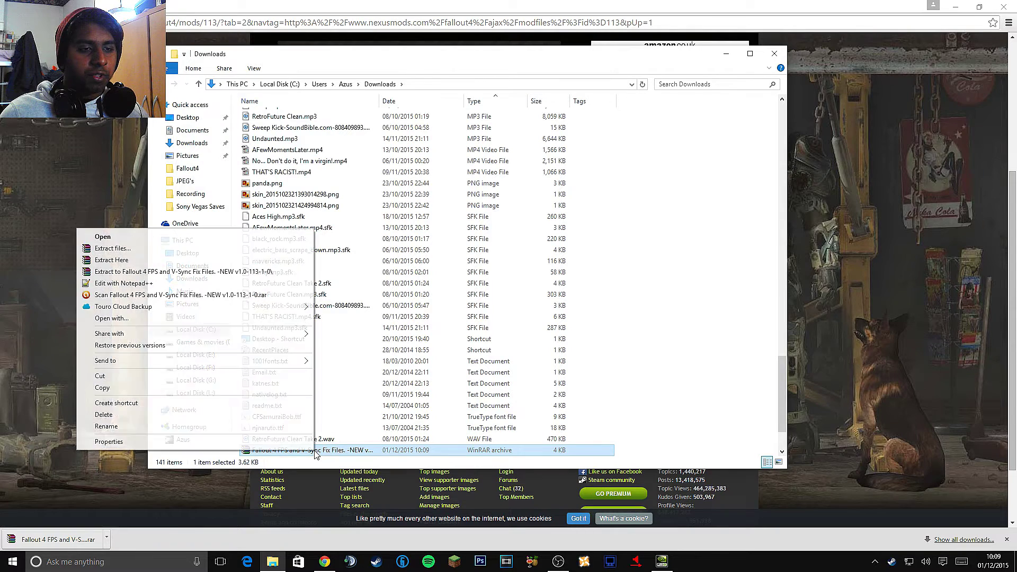
left_click(205, 275)
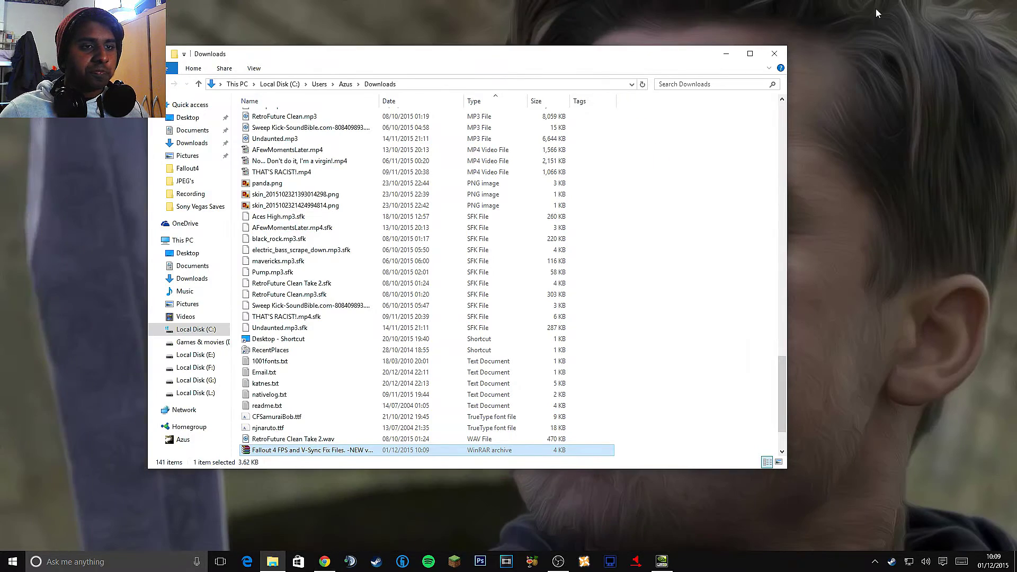
left_click_drag(343, 453, 18, 148)
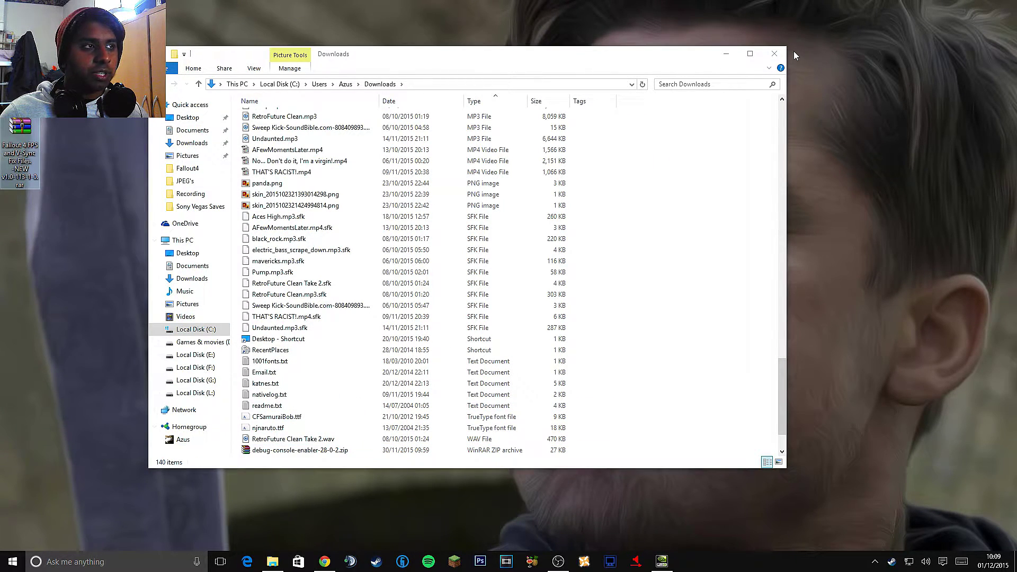
left_click(774, 53)
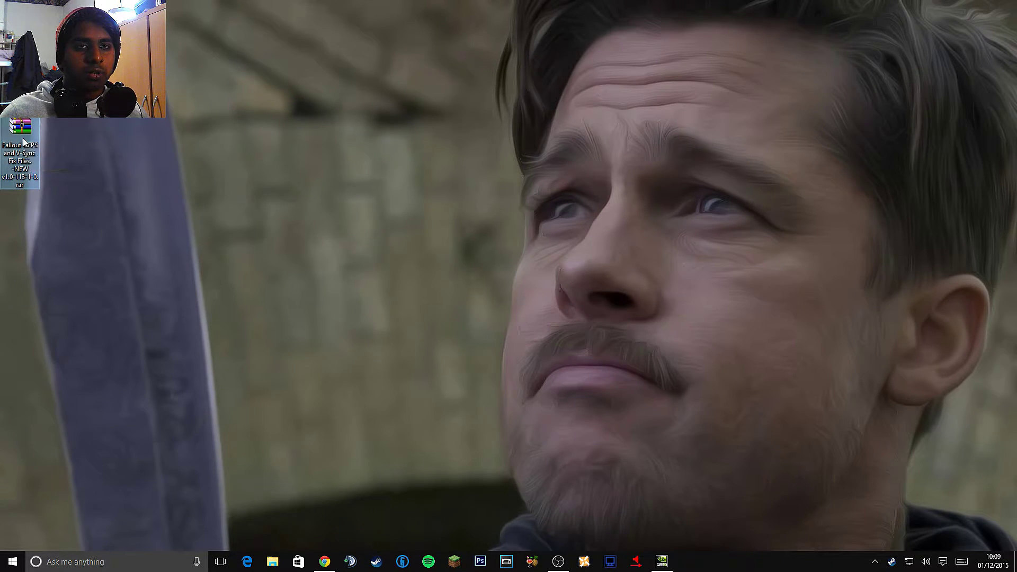
right_click(3, 139)
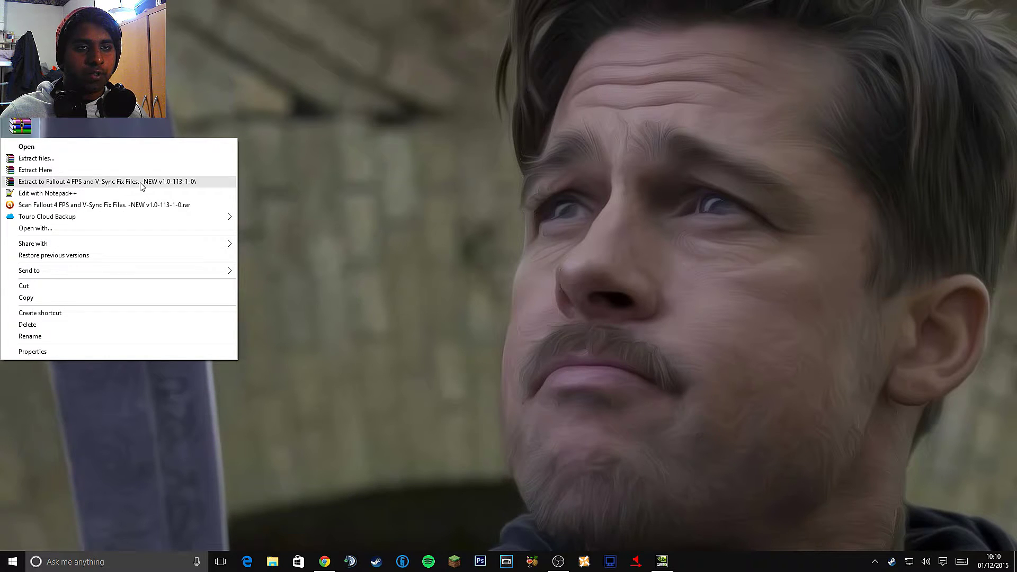
Step: Extract the .rar into a 'Fallout 4 FPS and V-Sync Fix Files' desktop folder and open it
left_click(109, 182)
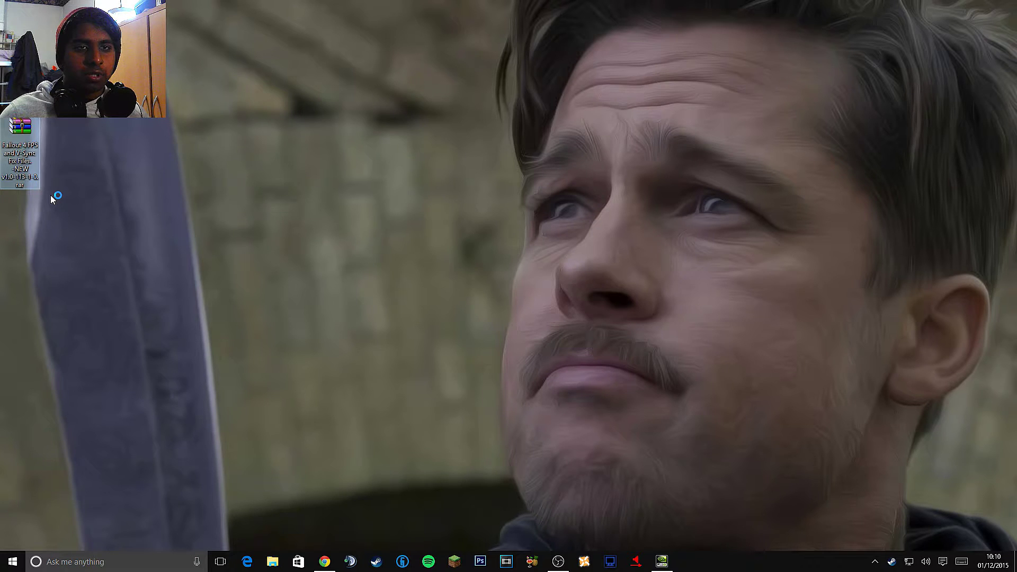
double_click(20, 188)
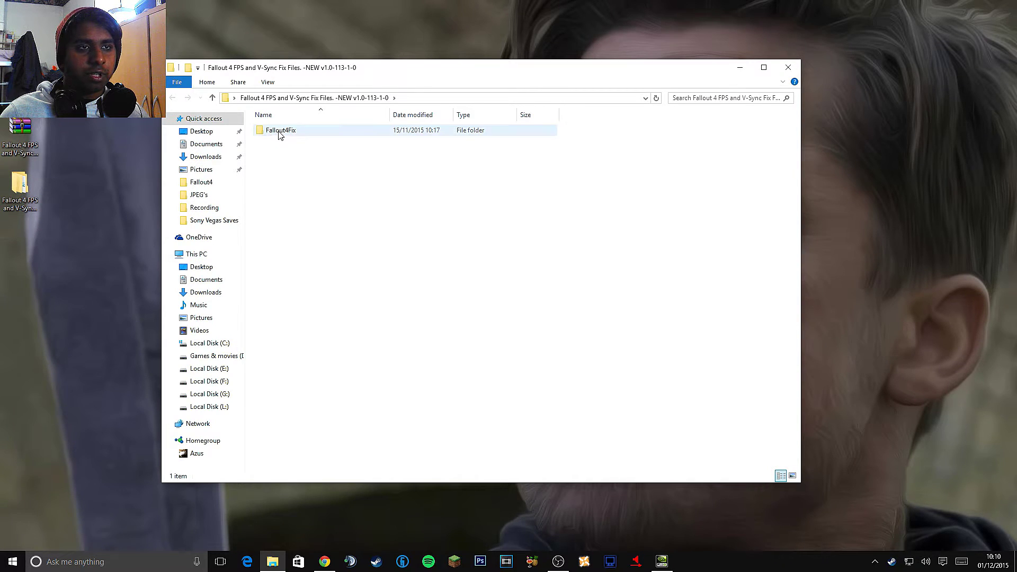
Step: Copy Fallout4.ini and Fallout4Prefs.ini from the Fallout4Fix folder, then go to Documents
left_click_drag(434, 76, 394, 61)
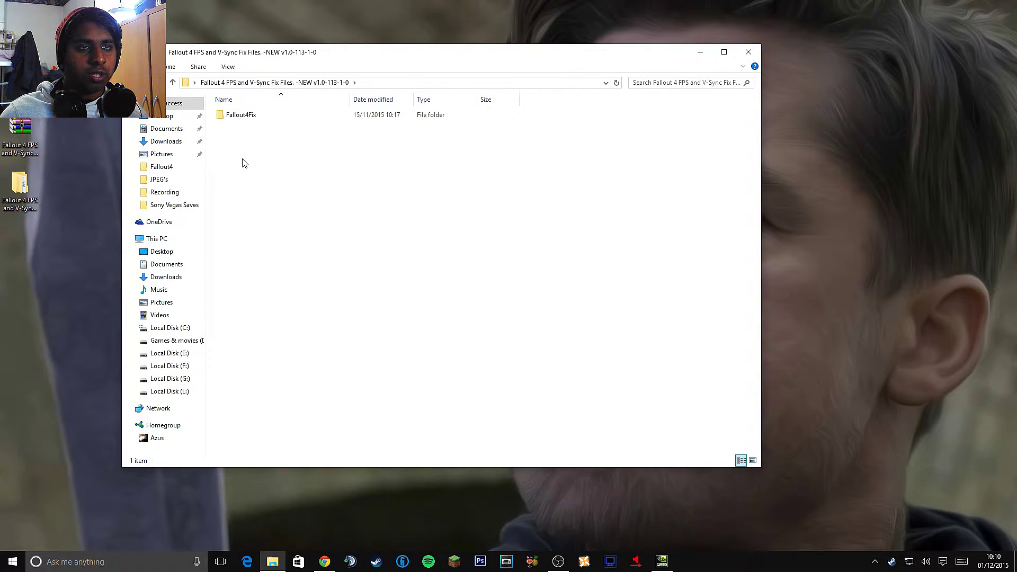
double_click(246, 114)
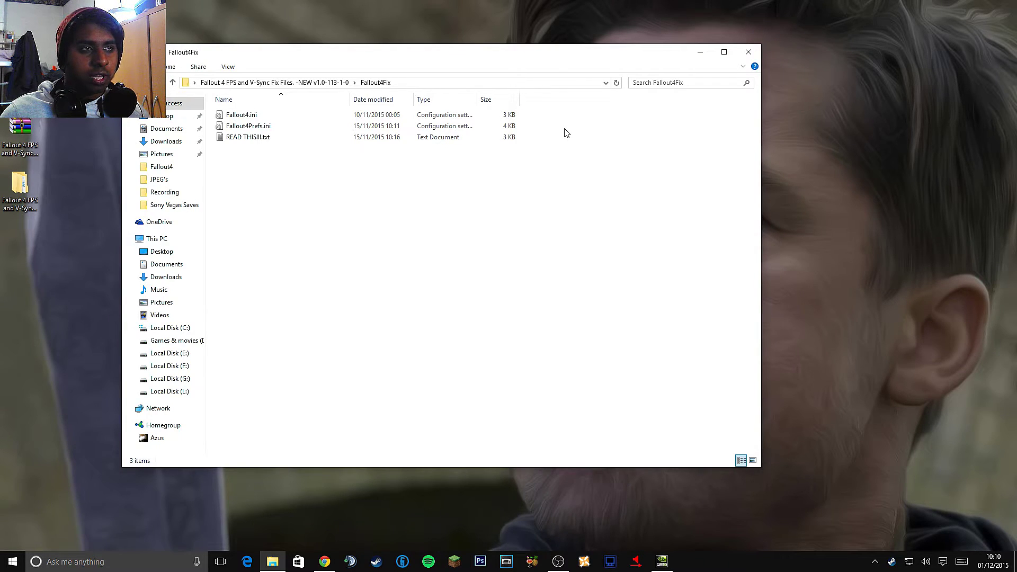
left_click_drag(565, 132, 455, 112)
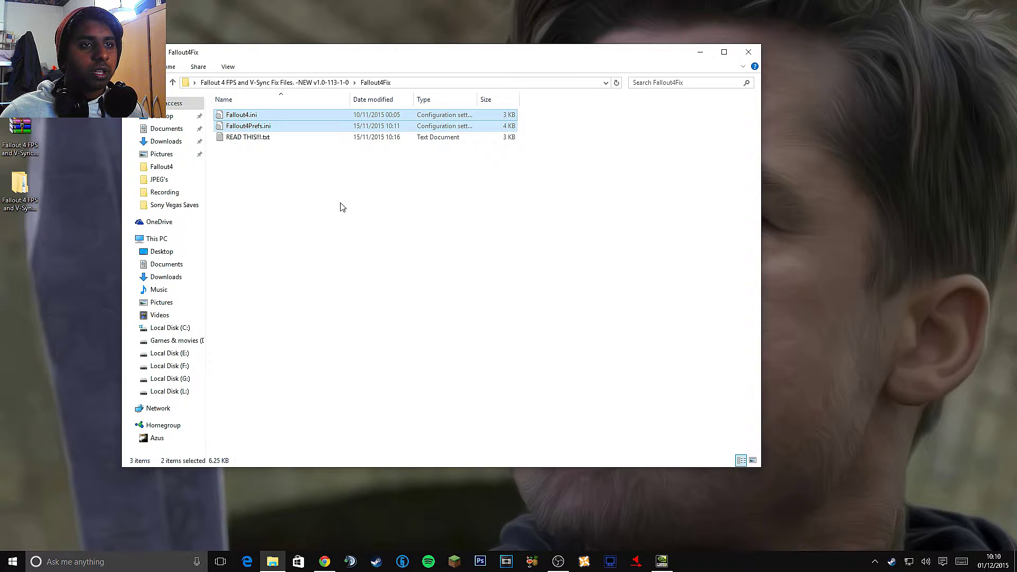
right_click(334, 132)
left_click(257, 298)
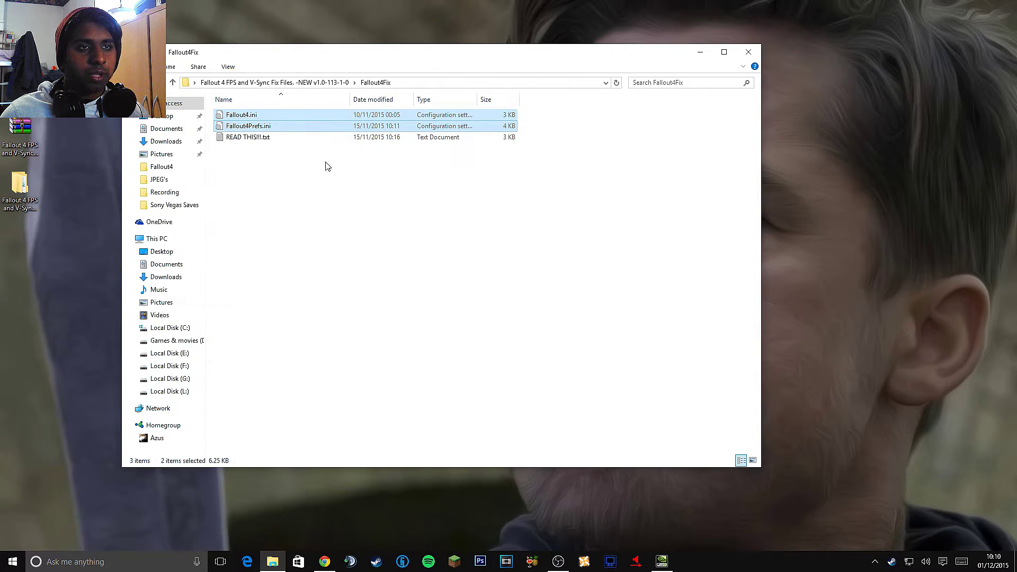
left_click(301, 169)
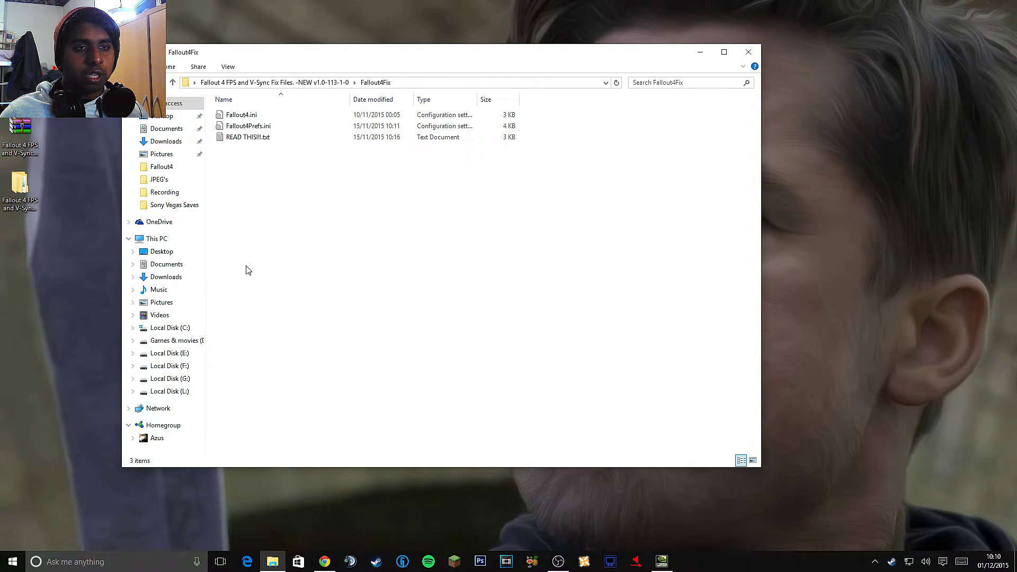
left_click(175, 266)
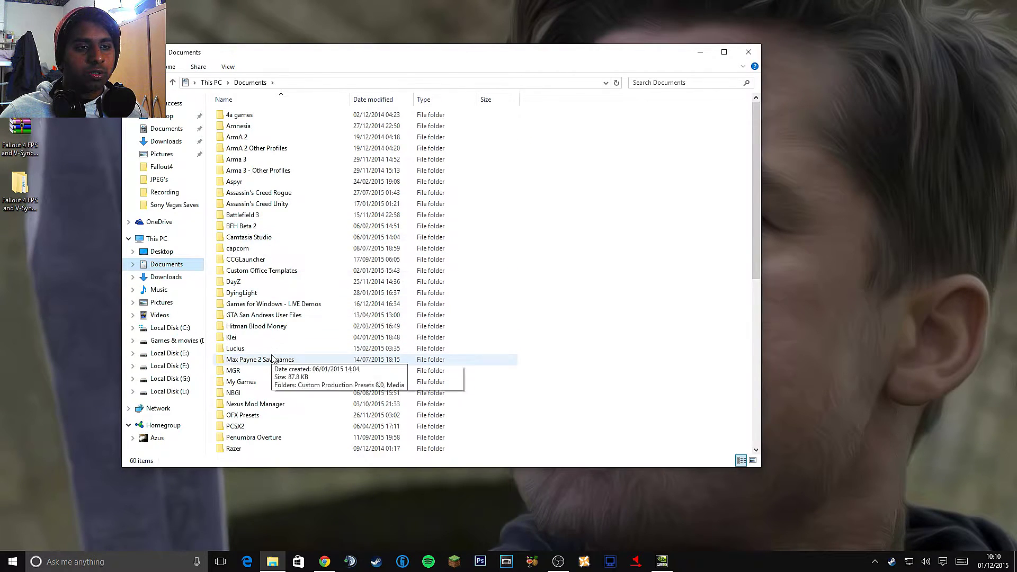
Step: Paste Fallout4.ini and Fallout4Prefs.ini into Documents\My Games\Fallout4, dismissing the same-name prompt
double_click(246, 381)
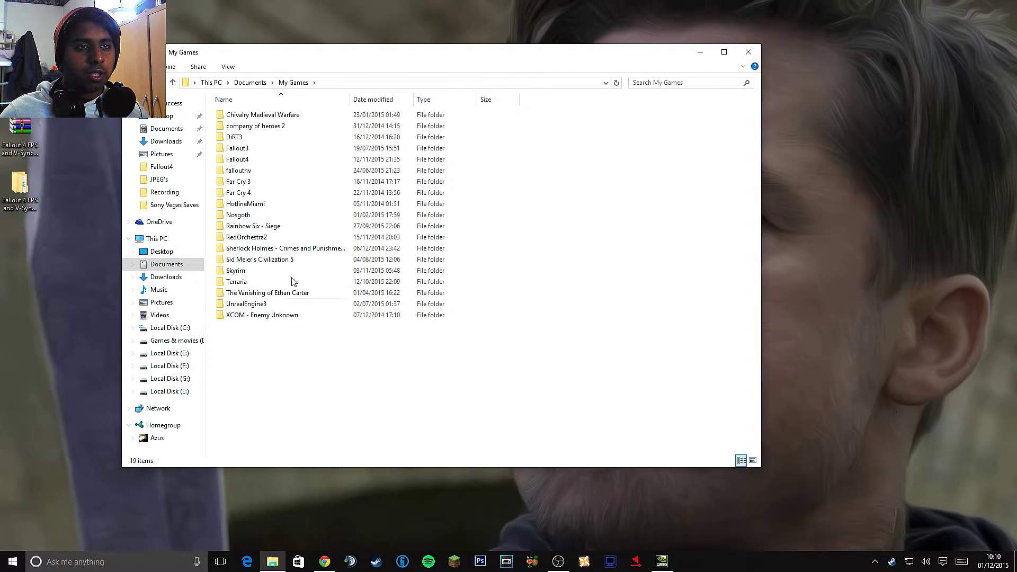
double_click(240, 160)
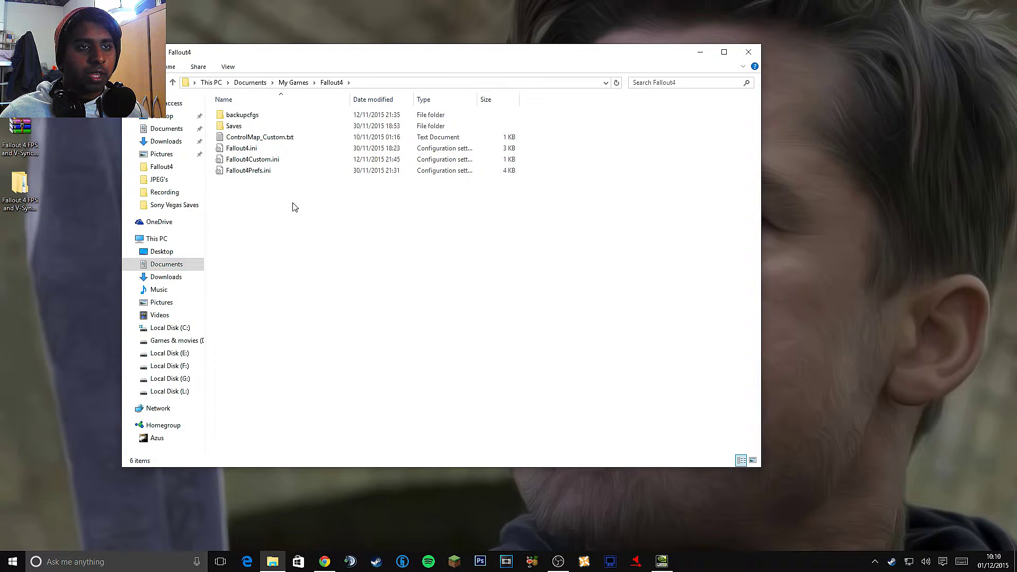
left_click(384, 84)
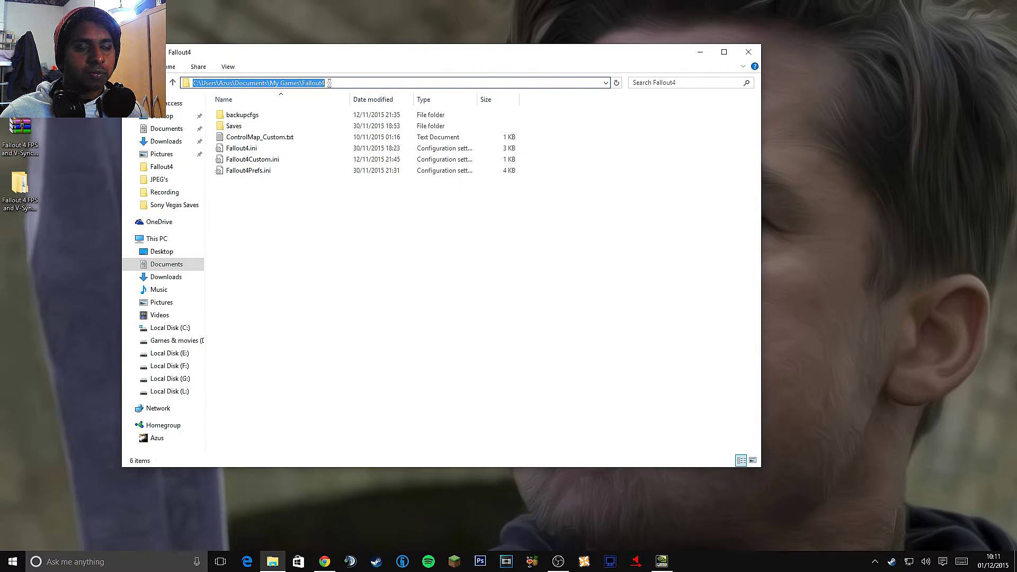
left_click(320, 219)
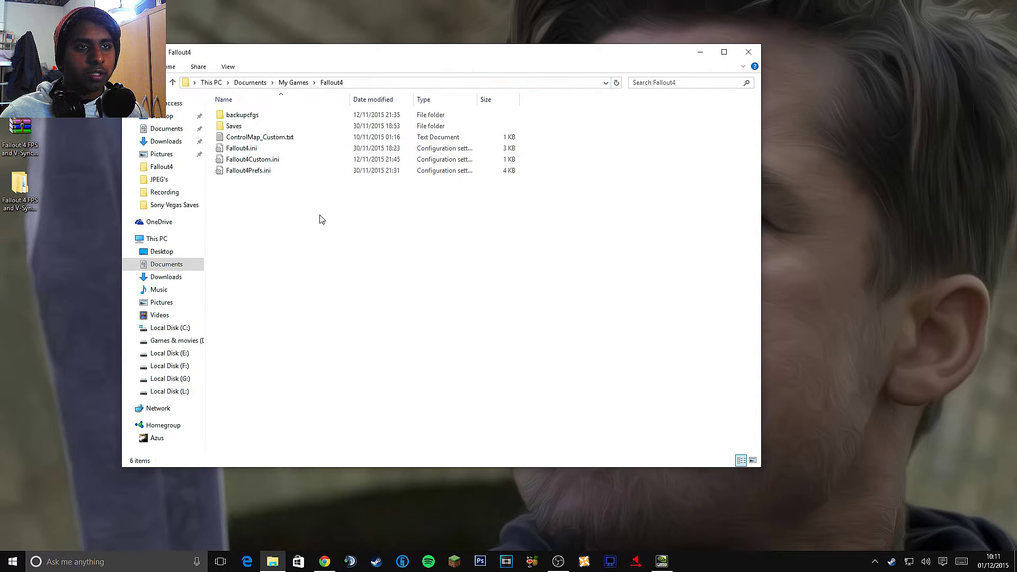
right_click(282, 223)
left_click(257, 294)
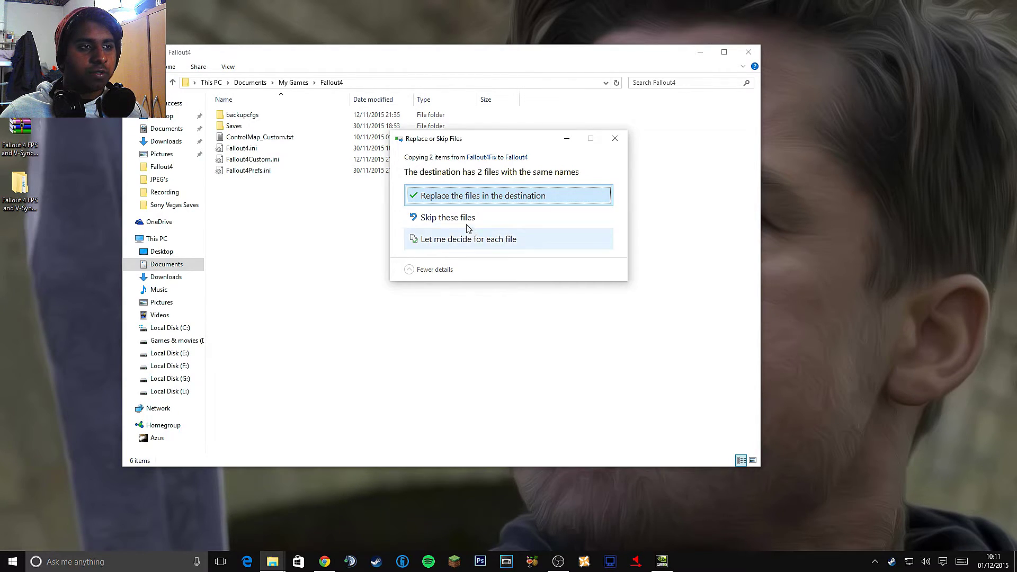
left_click(613, 139)
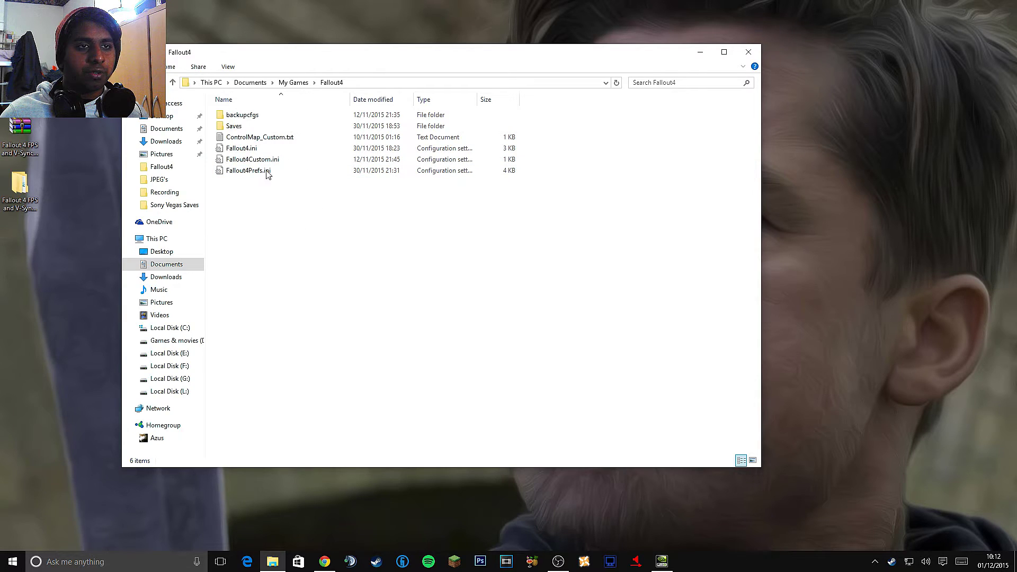
Step: Close the Fallout4 folder window to return to the desktop
left_click(747, 51)
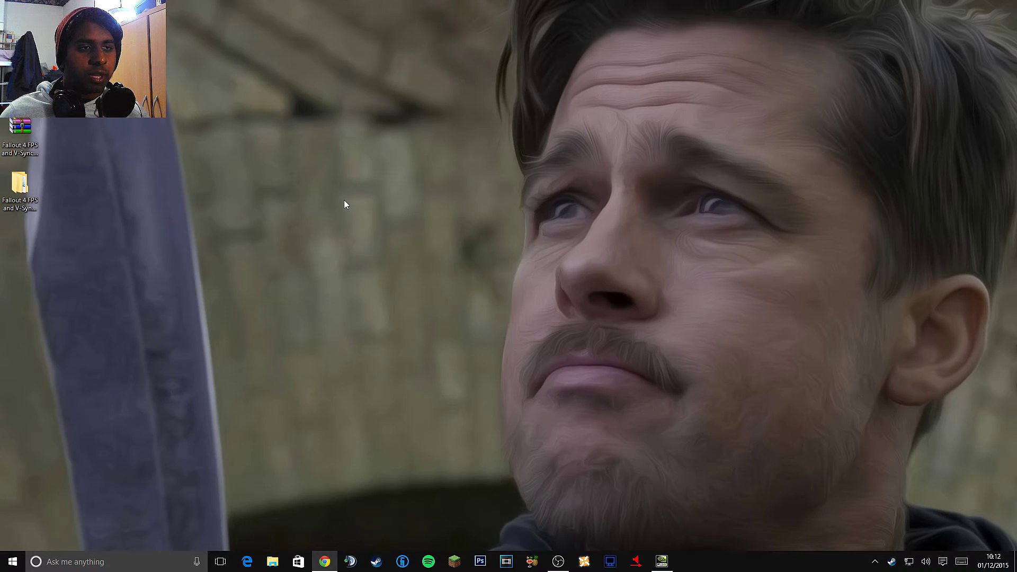
Step: Launch NVIDIA Control Panel from the desktop menu and enlarge its window
right_click(354, 221)
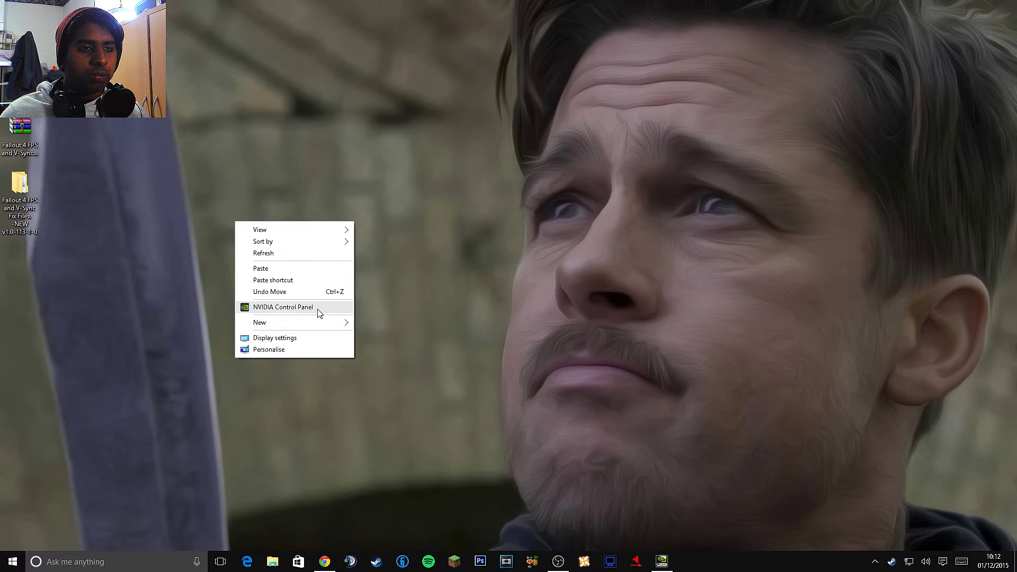
left_click(260, 307)
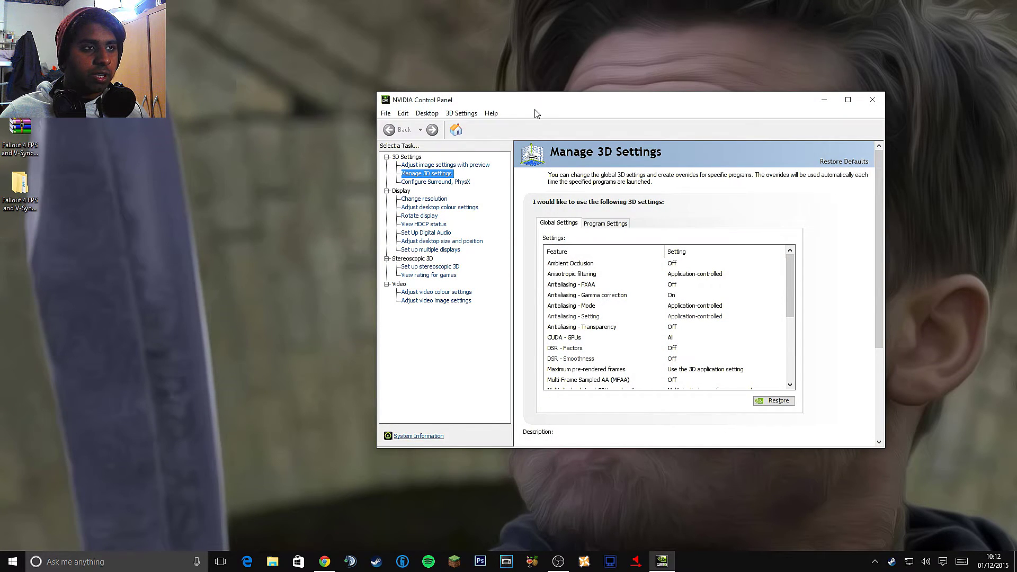
left_click_drag(553, 106, 373, 84)
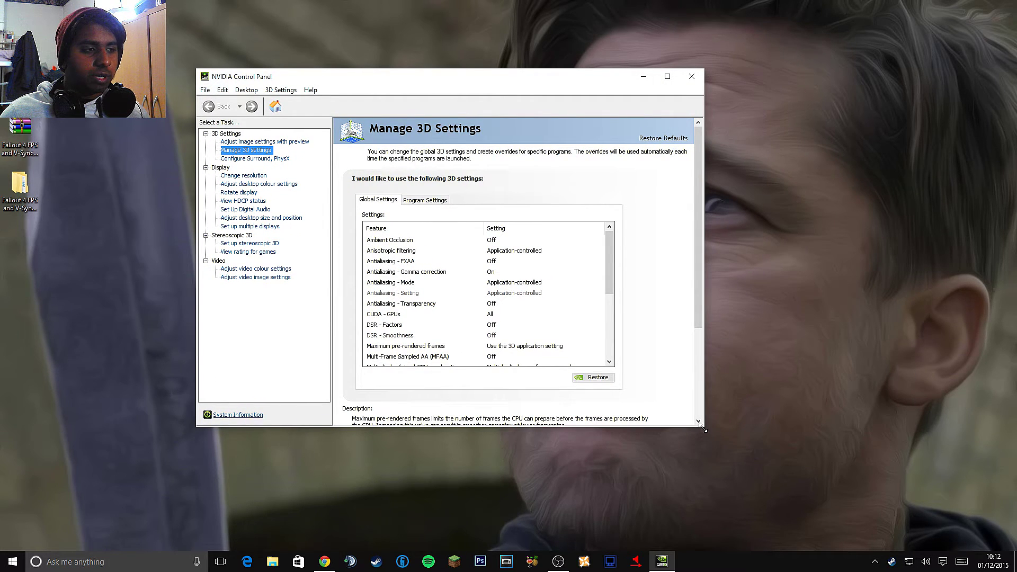
left_click_drag(705, 423, 864, 534)
left_click_drag(533, 85, 469, 60)
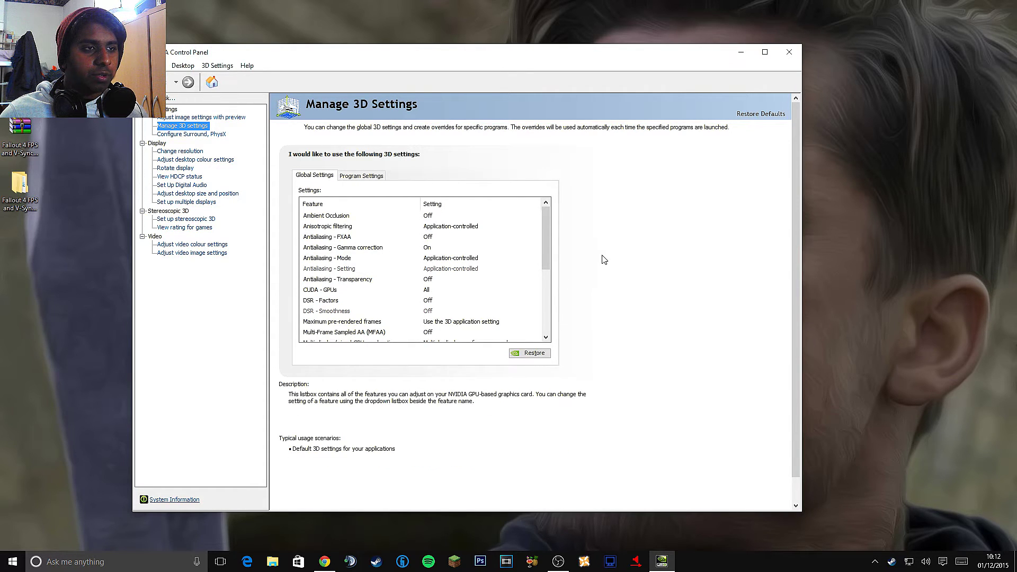
Step: Scroll Global Settings down to Vertical sync and open its choices
left_click_drag(547, 229, 543, 317)
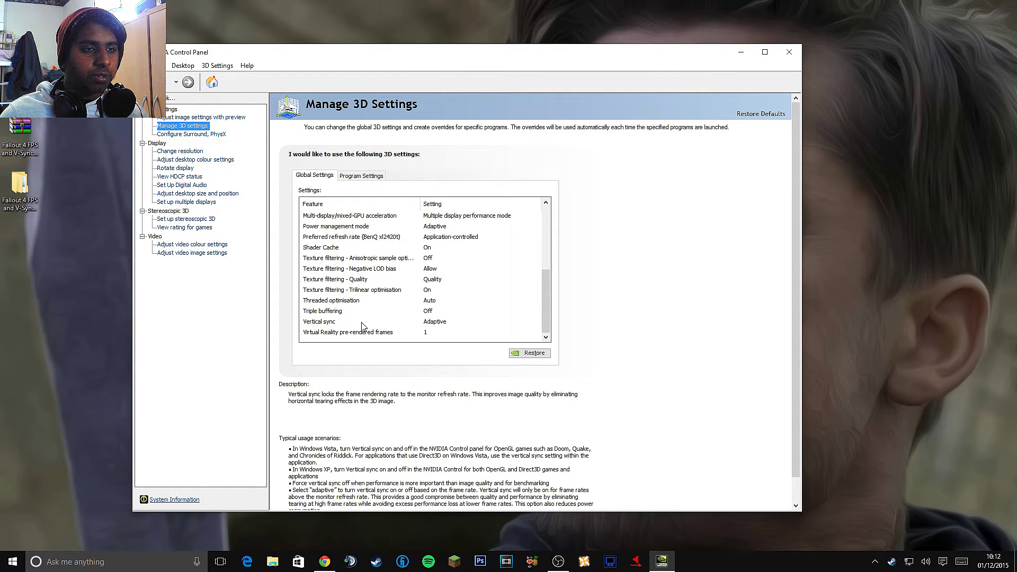
left_click(438, 321)
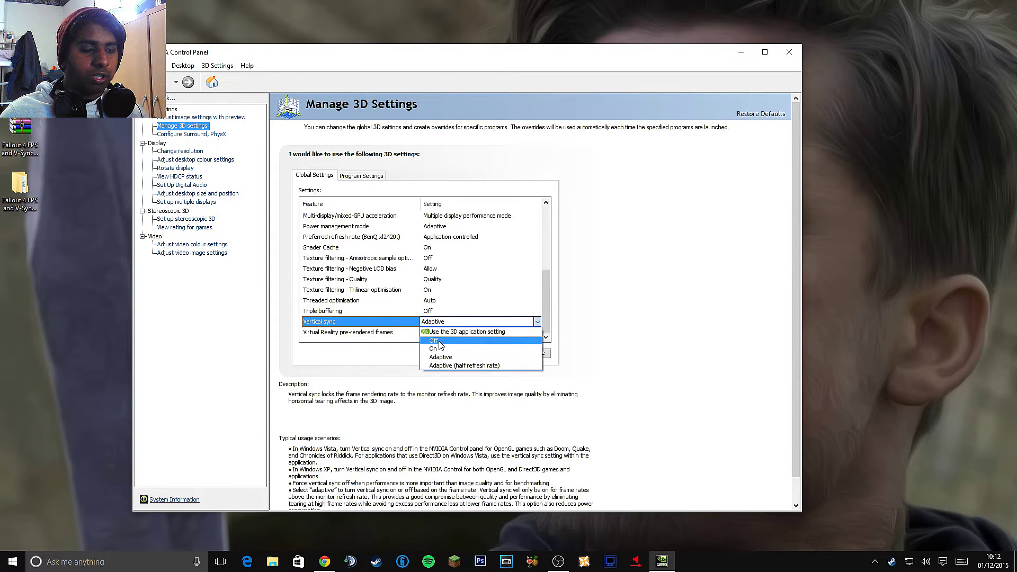
left_click(537, 321)
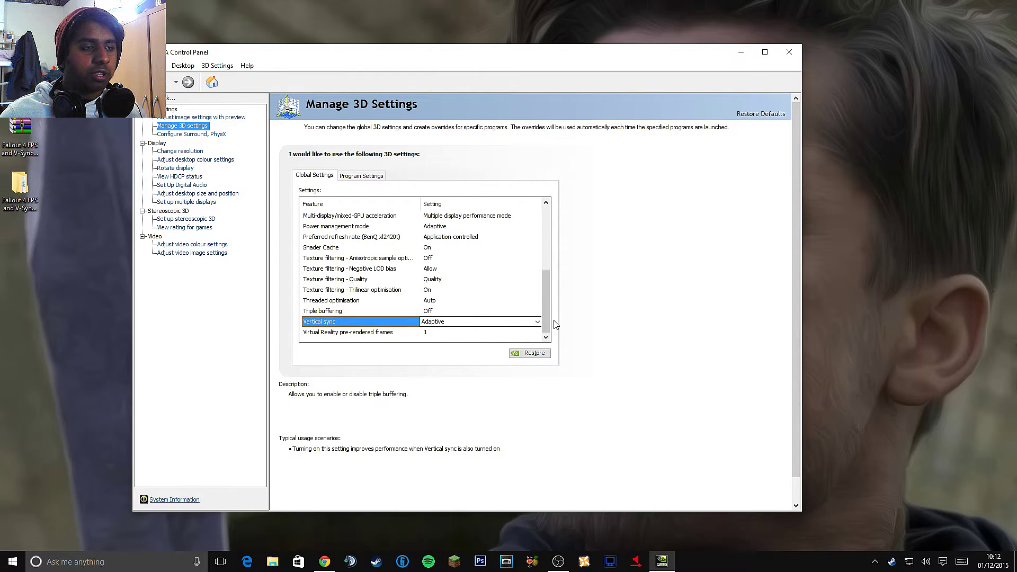
left_click(507, 326)
Step: Change Vertical sync from Adaptive to Off, leave Triple buffering Off, apply, and close the panel
left_click(462, 340)
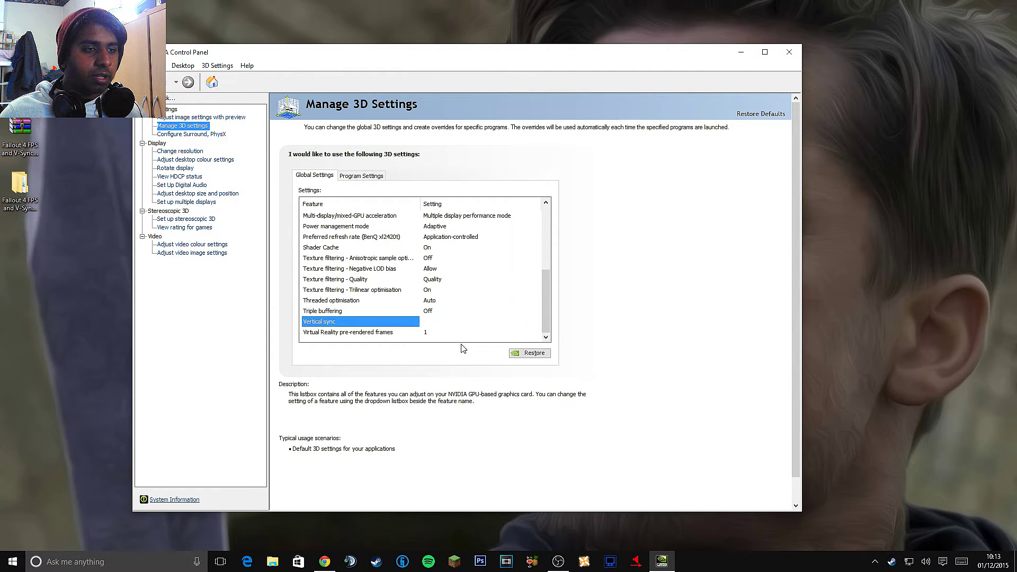
left_click(447, 311)
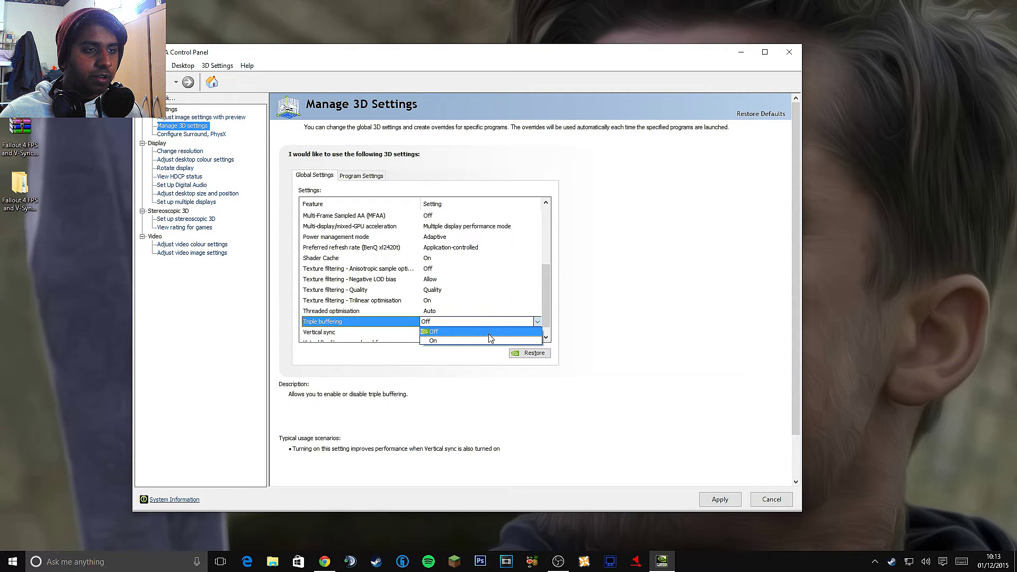
left_click(489, 334)
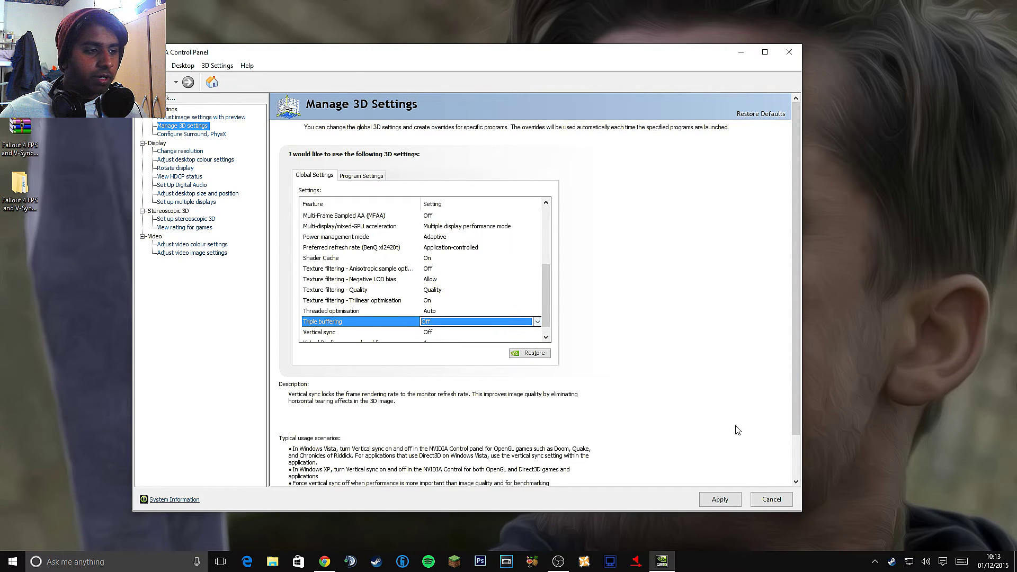
left_click(718, 500)
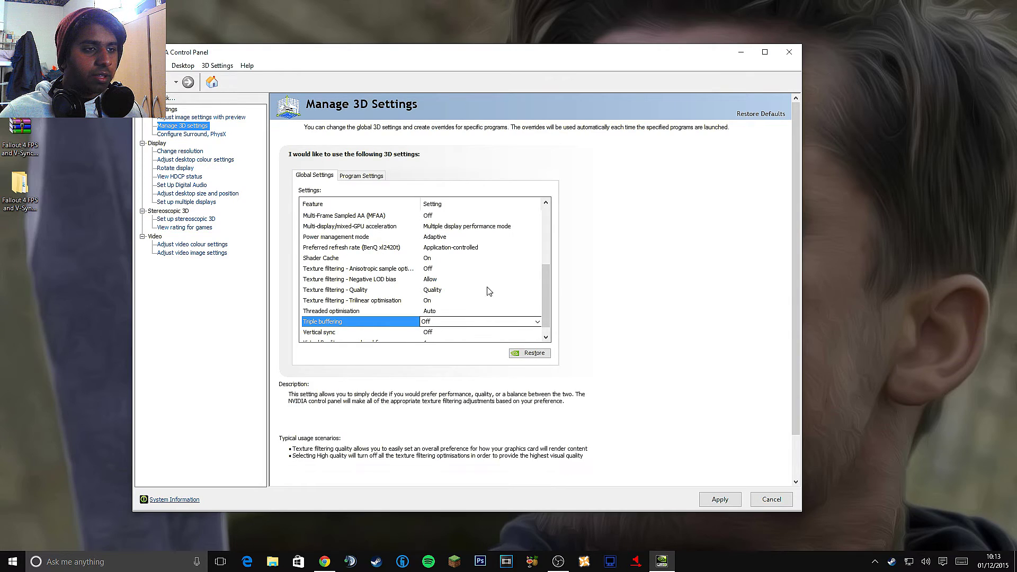
left_click(775, 502)
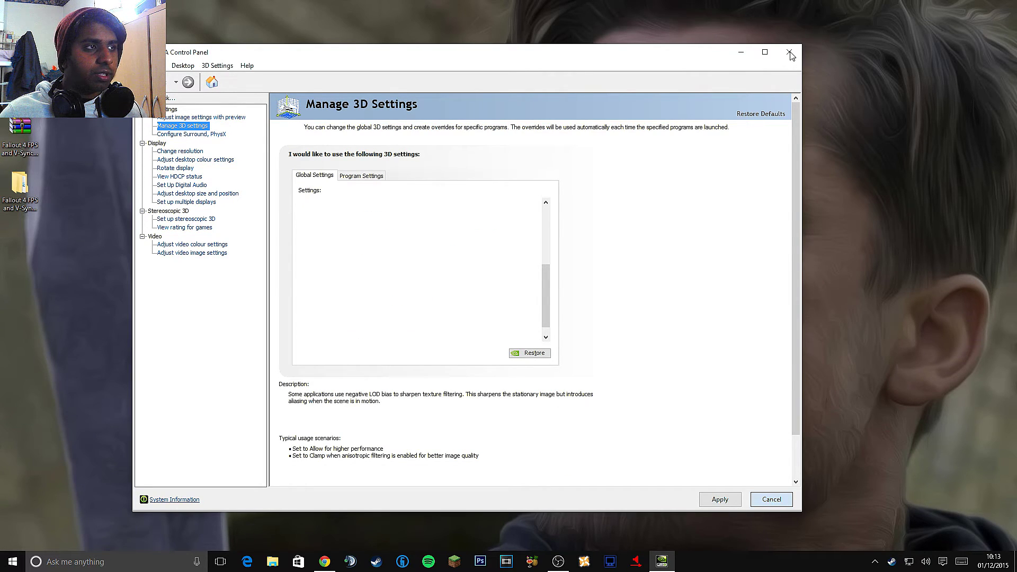
left_click(789, 54)
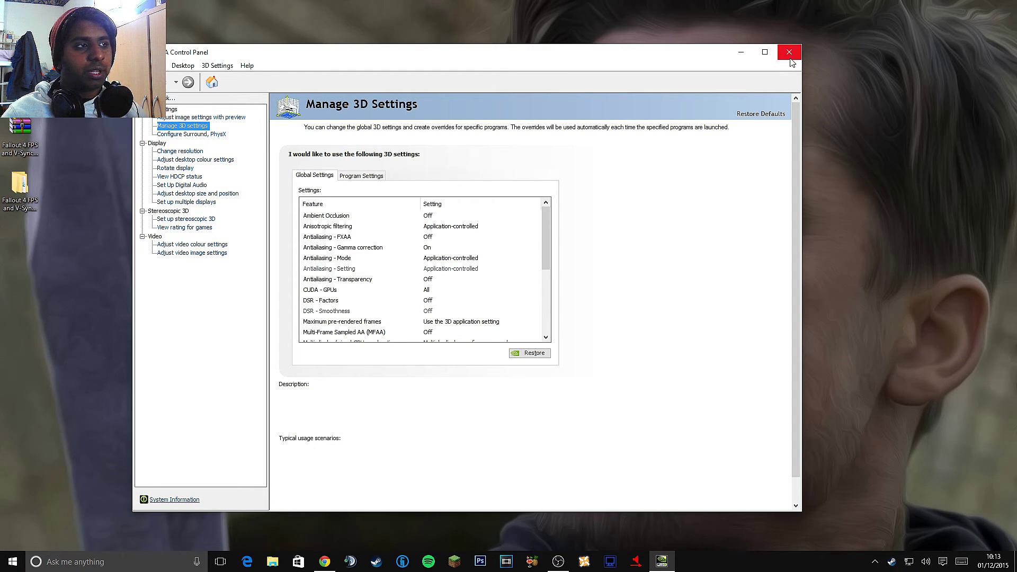
left_click(789, 53)
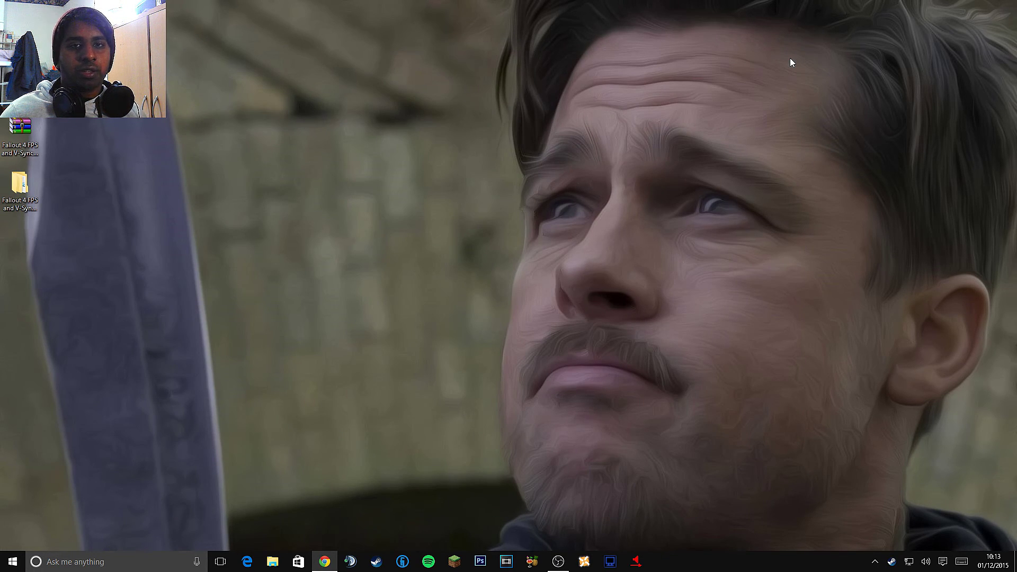